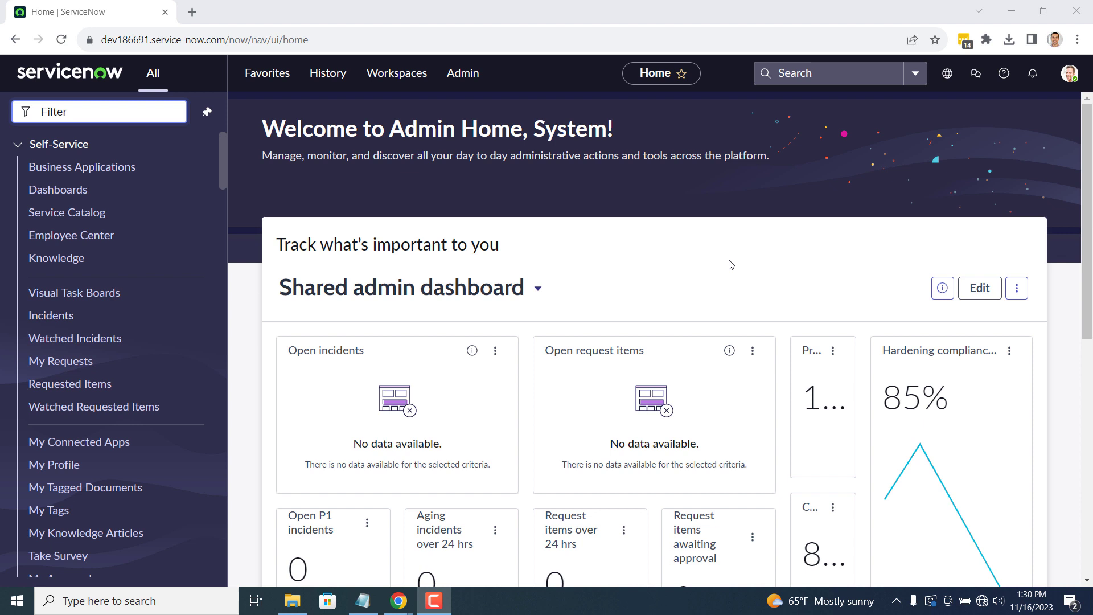
- Find Hardware Assets in the navigator and open asset record P1000241
{"action": "left_click", "coordinate": [150, 117]}
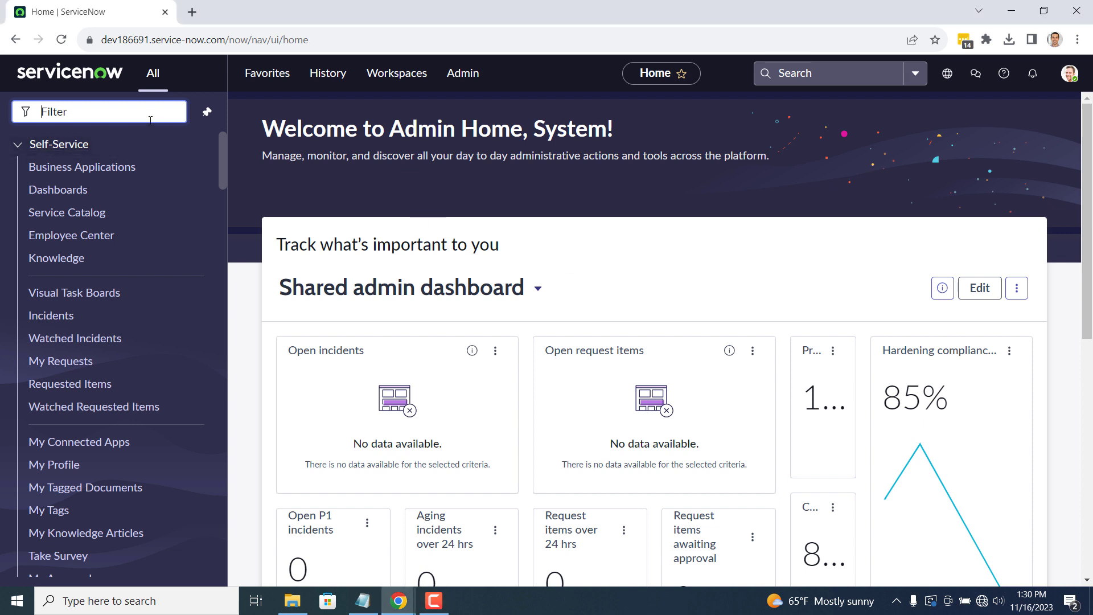
{"action": "type", "text": "Hardware Assets"}
{"action": "left_click", "coordinate": [113, 261]}
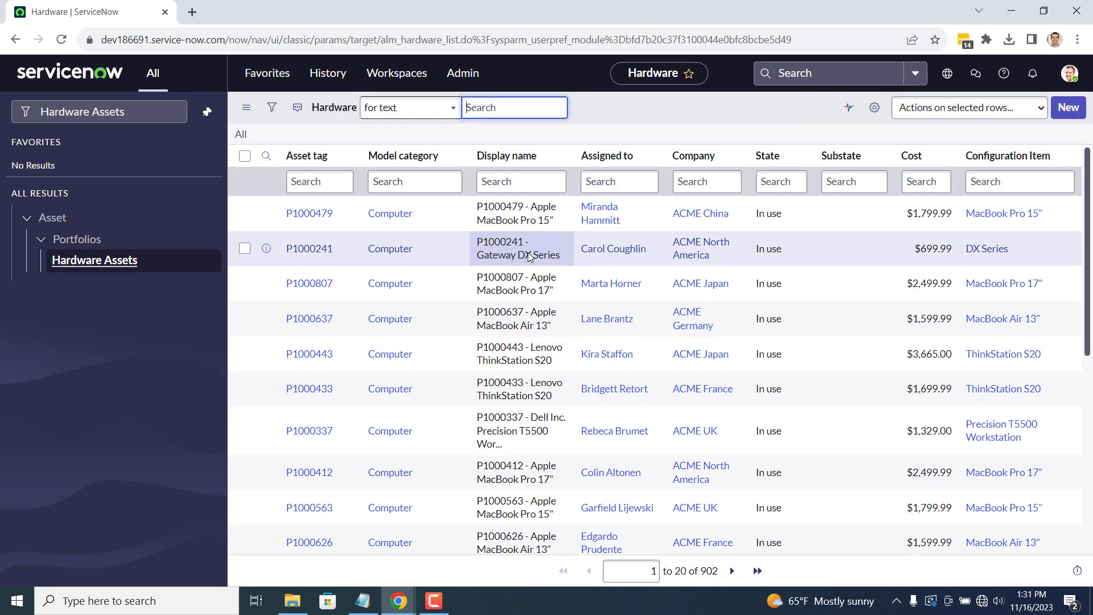
{"action": "left_click", "coordinate": [308, 249]}
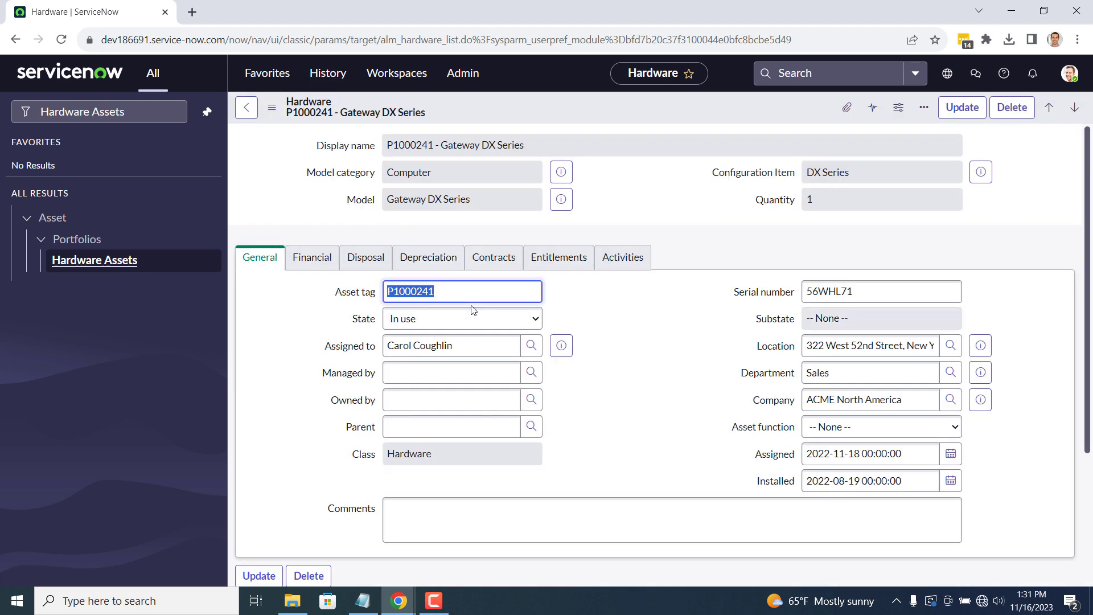
- Use the form header's Configure > Business Rules to list the Hardware table's business rules
{"action": "left_click", "coordinate": [690, 208]}
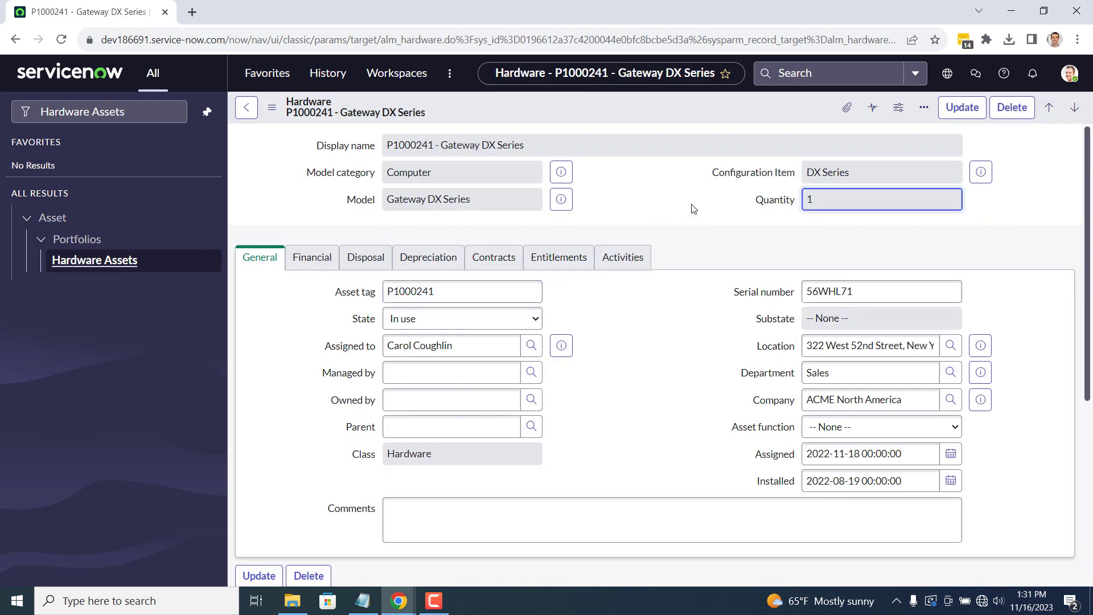
{"action": "right_click", "coordinate": [637, 104]}
{"action": "mouse_move", "coordinate": [698, 187]}
{"action": "left_click", "coordinate": [796, 288]}
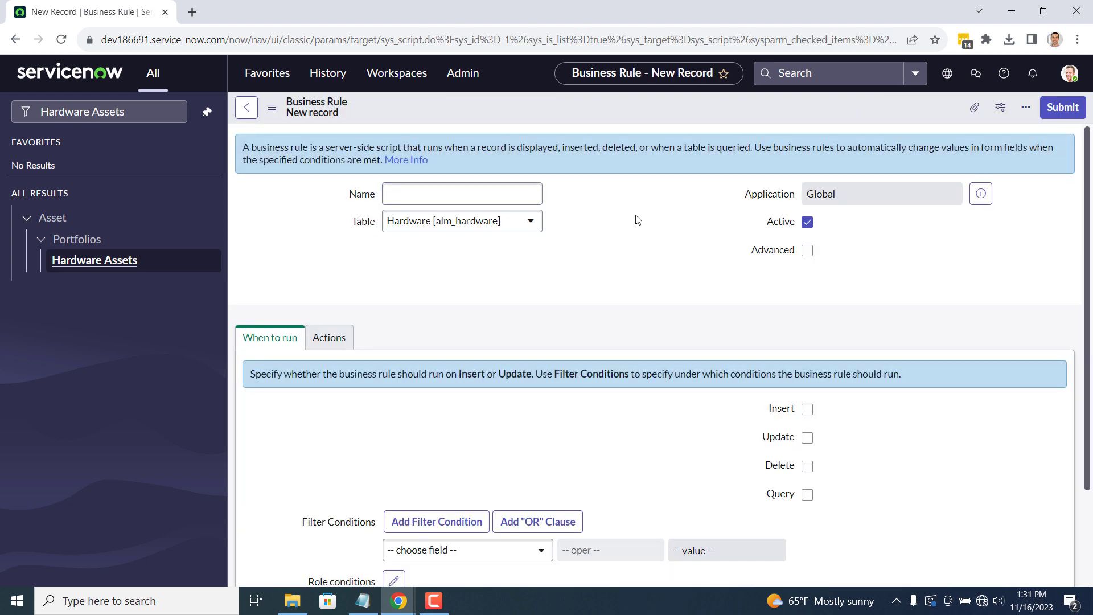
- Name the rule 'Automatically set the expenditure type' and tick Insert under When to run
{"action": "left_click", "coordinate": [468, 184]}
{"action": "type", "text": "Automati"}
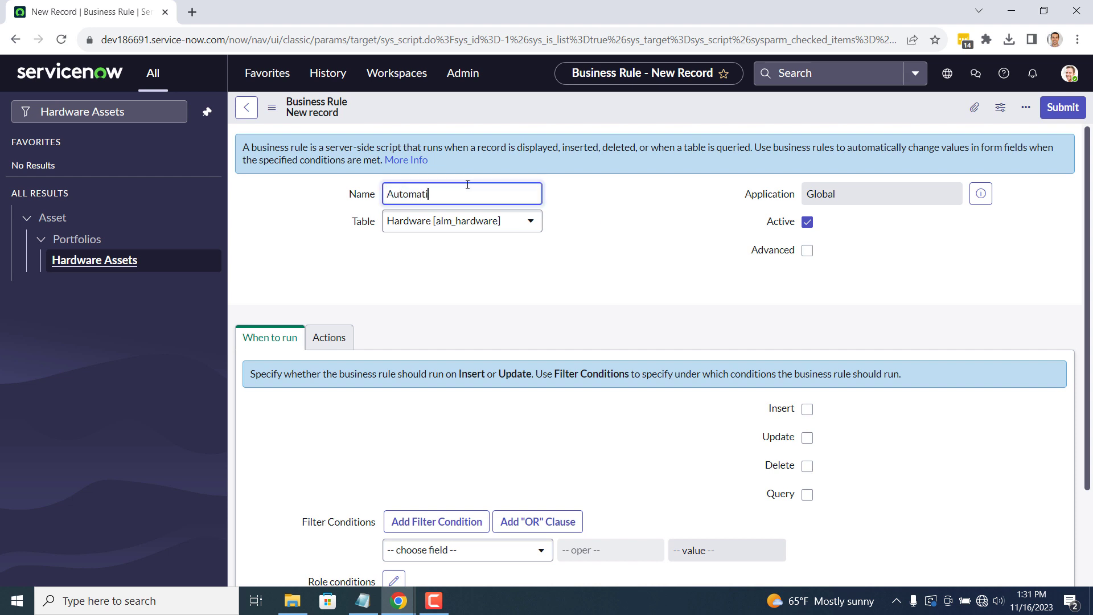
{"action": "type", "text": "cally set the expenditure type"}
{"action": "left_click", "coordinate": [546, 273]}
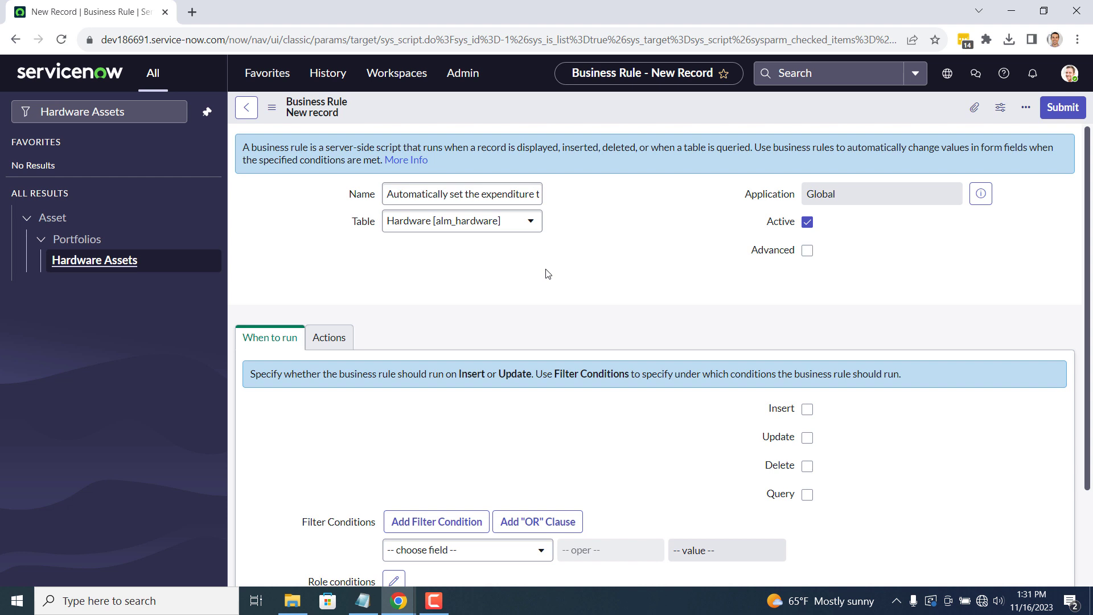
{"action": "scroll", "coordinate": [548, 274], "scroll_direction": "down", "scroll_amount": 2}
{"action": "left_click", "coordinate": [808, 291]}
- Tick Update as well, and add the filter condition Acquisition method is Lease
{"action": "left_click", "coordinate": [807, 320]}
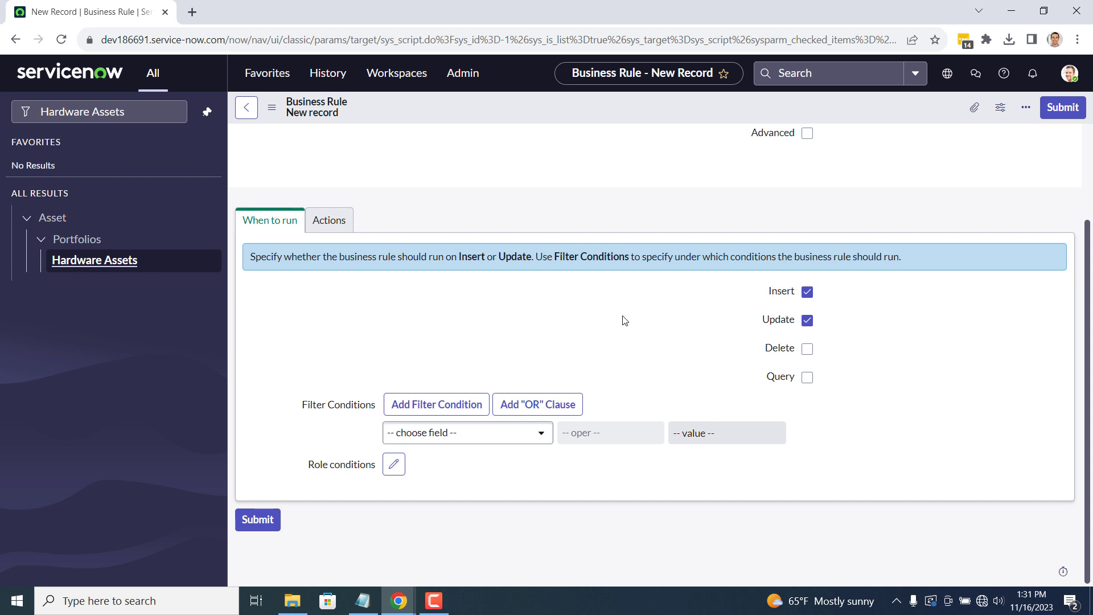
{"action": "left_click", "coordinate": [552, 437]}
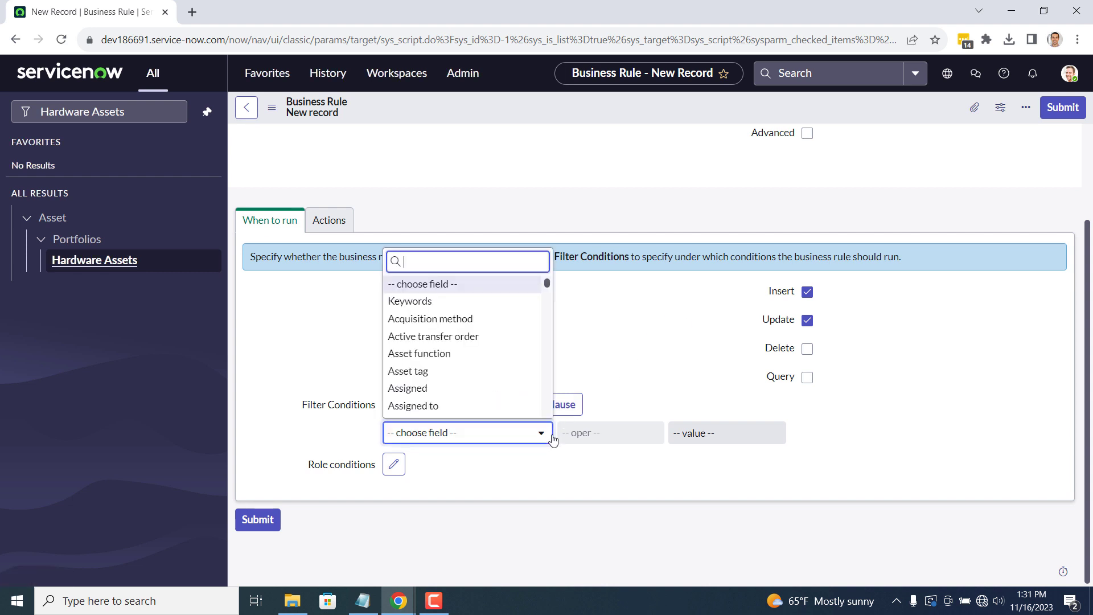
{"action": "type", "text": "Ac"}
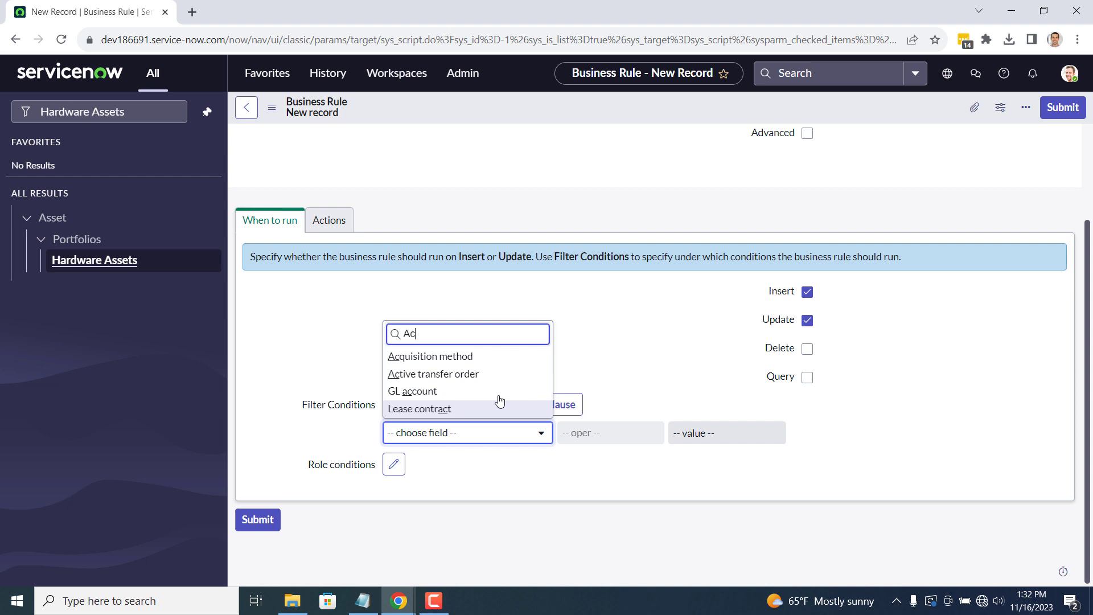
{"action": "left_click", "coordinate": [493, 358]}
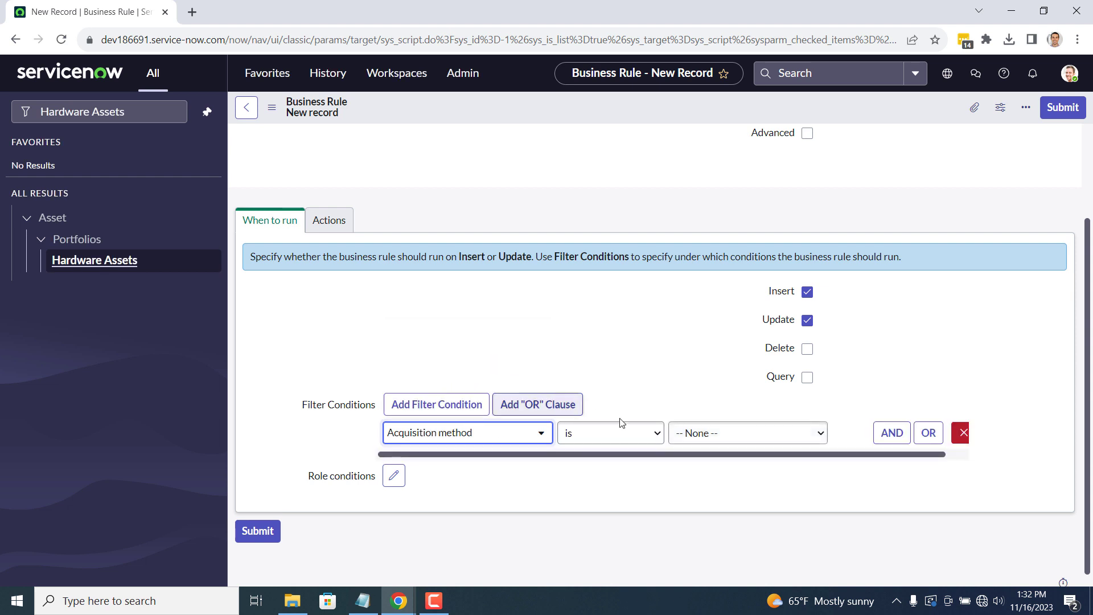
{"action": "left_click", "coordinate": [685, 435]}
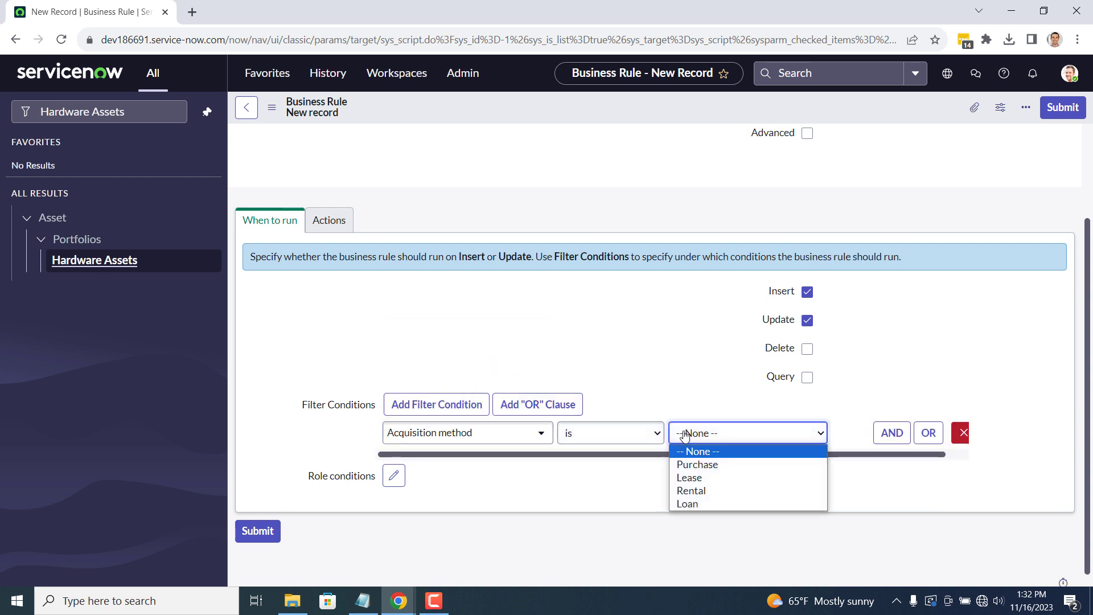
{"action": "left_click", "coordinate": [707, 477]}
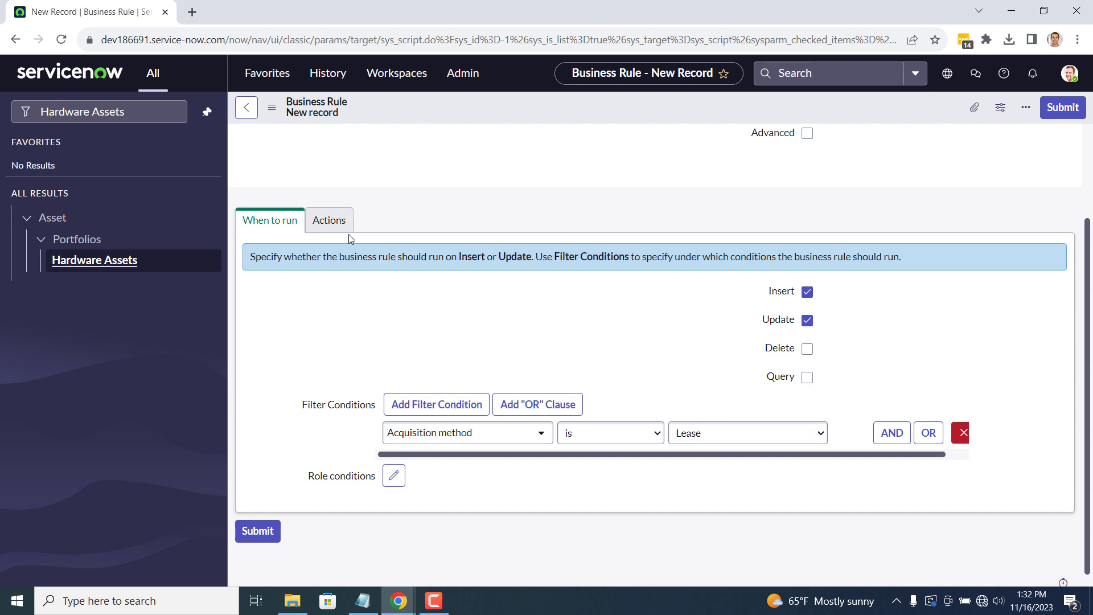
- On the Actions tab, set Expenditure type to Opex and submit the rule
{"action": "left_click", "coordinate": [329, 221]}
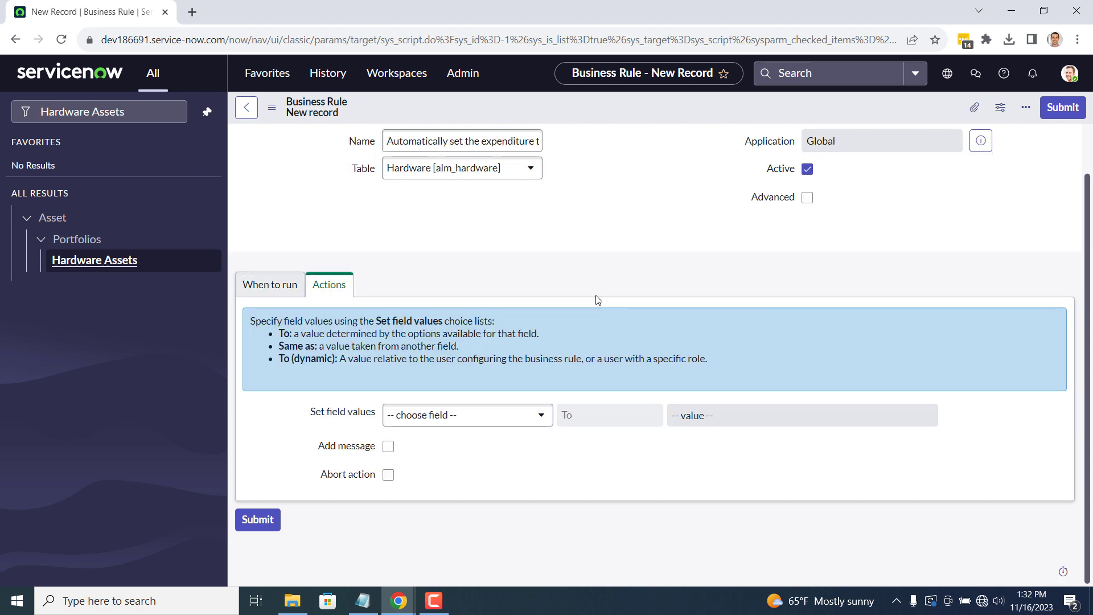
{"action": "left_click", "coordinate": [518, 415]}
{"action": "type", "text": "Expense"}
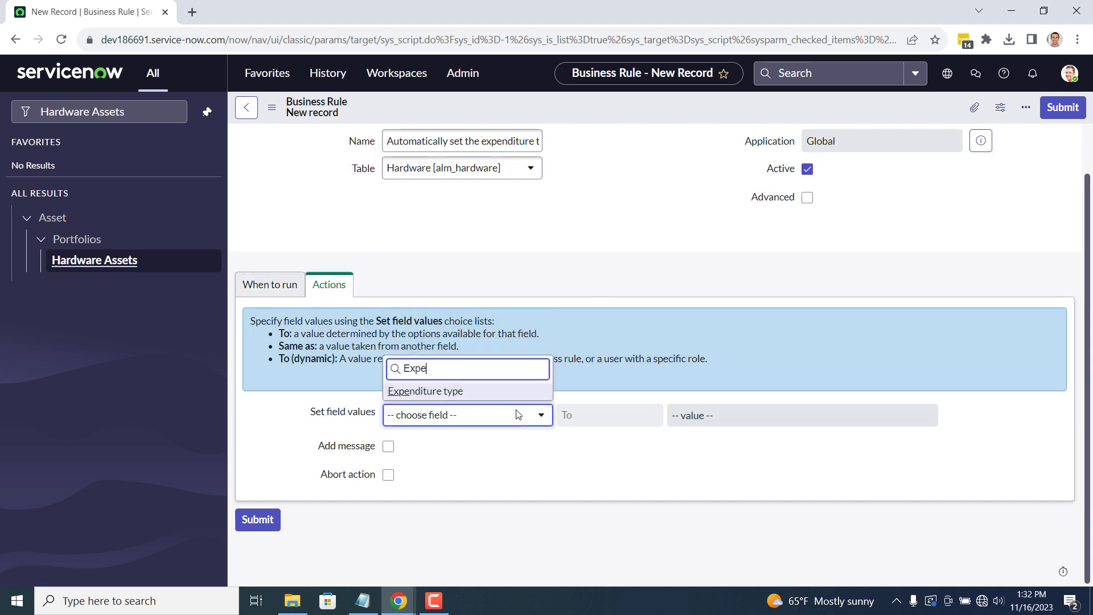
{"action": "key", "text": "BackSpace"}
{"action": "key", "text": "BackSpace"}
{"action": "key", "text": "BackSpace"}
{"action": "left_click", "coordinate": [501, 392]}
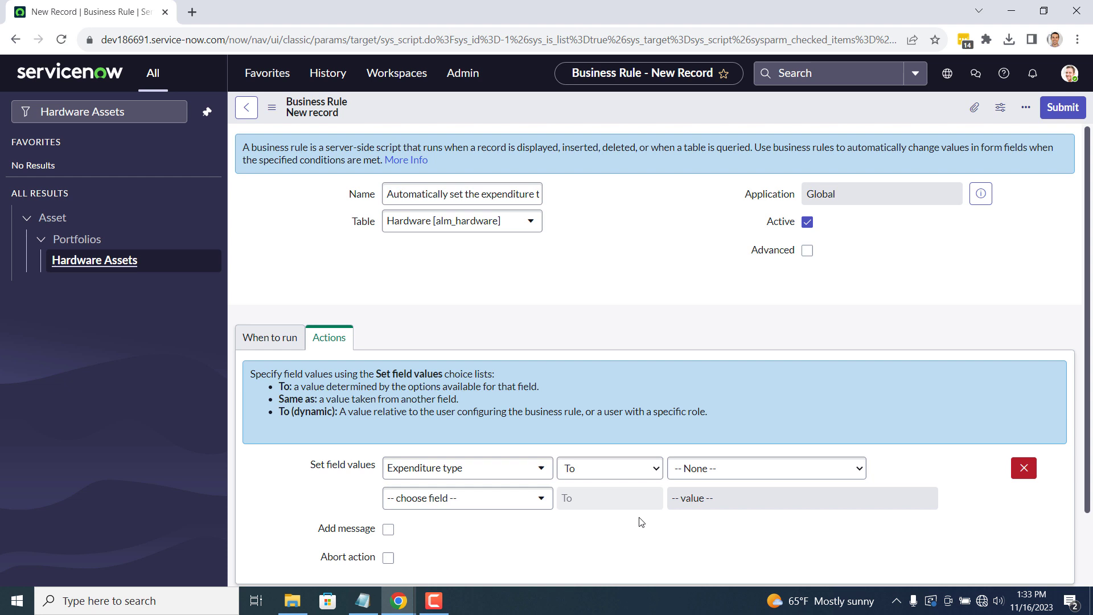
{"action": "left_click", "coordinate": [704, 477]}
{"action": "left_click", "coordinate": [684, 511]}
{"action": "left_click", "coordinate": [1064, 109]}
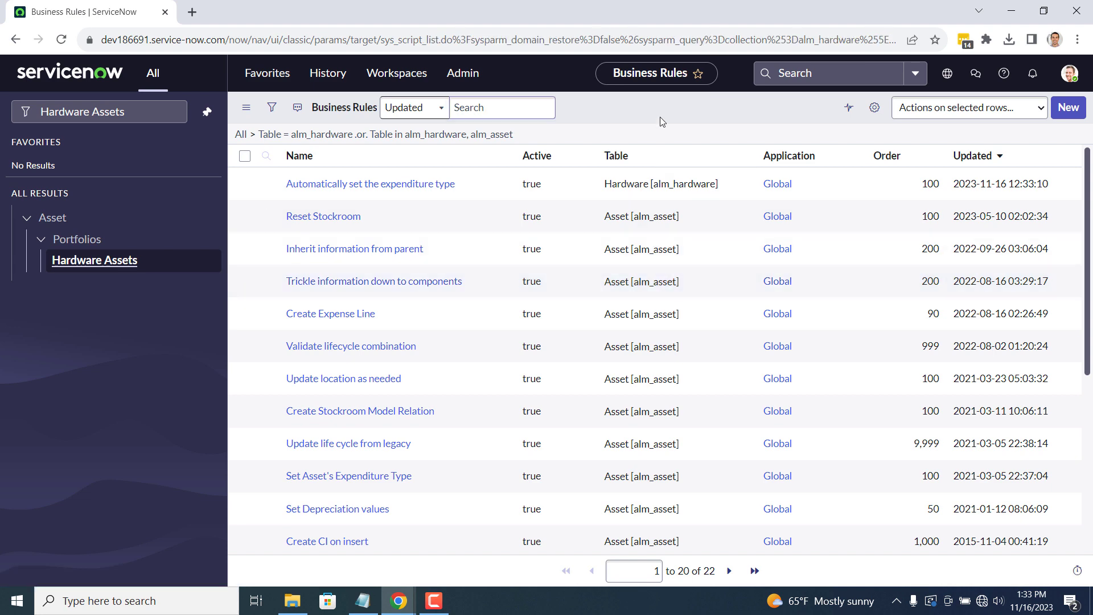
- Reopen asset P1000241 from Hardware Assets and show its Financial details
{"action": "left_click", "coordinate": [126, 262]}
{"action": "left_click", "coordinate": [310, 246]}
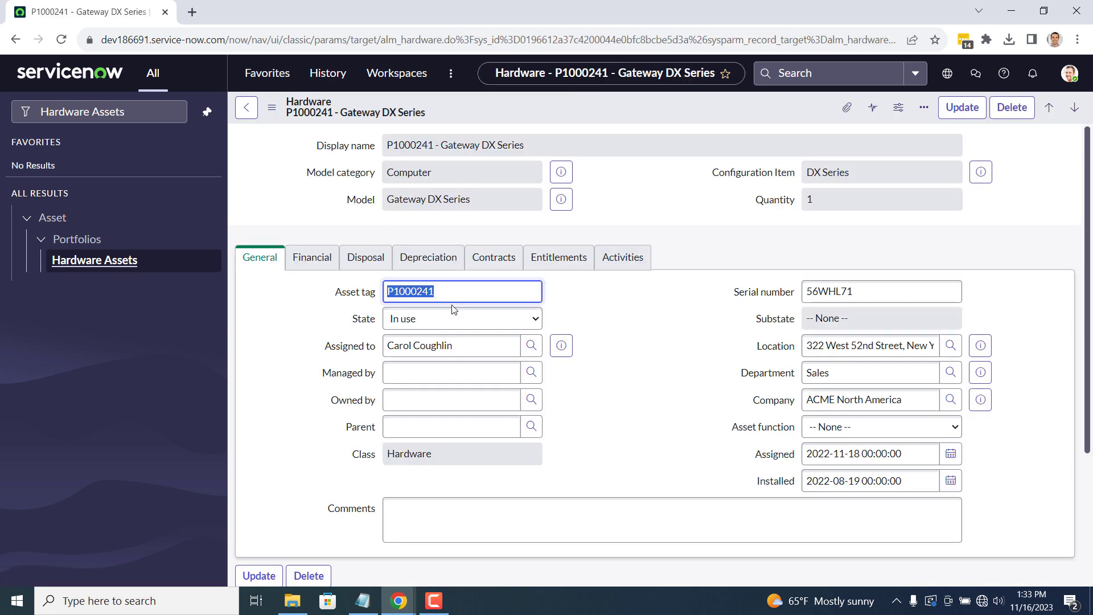
{"action": "left_click", "coordinate": [321, 257]}
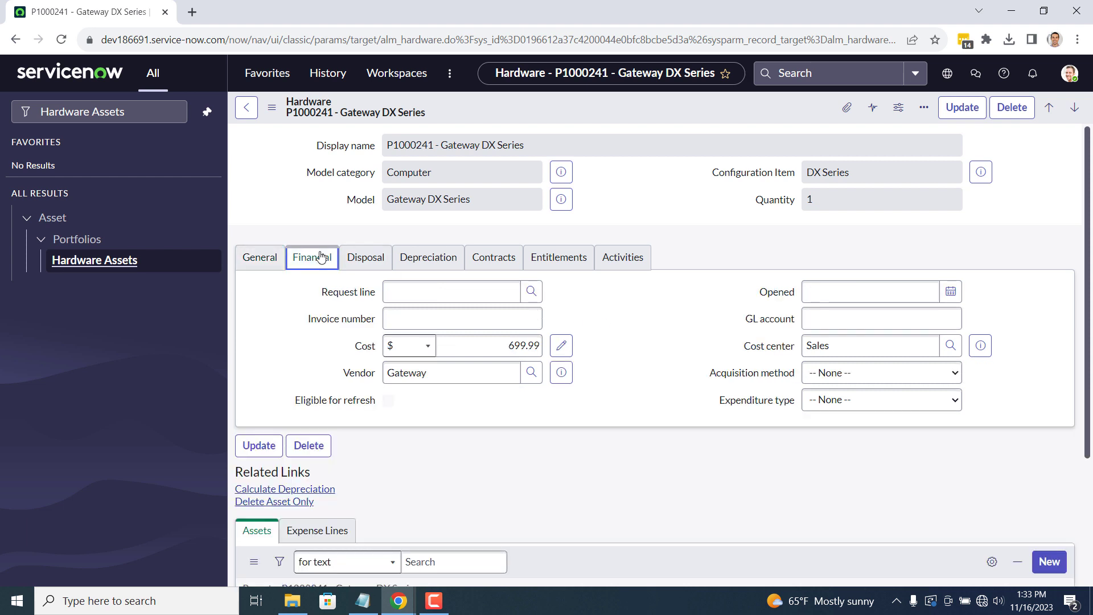
- Set Acquisition method to Lease and save the record, so Expenditure type becomes Opex
{"action": "left_click", "coordinate": [874, 373]}
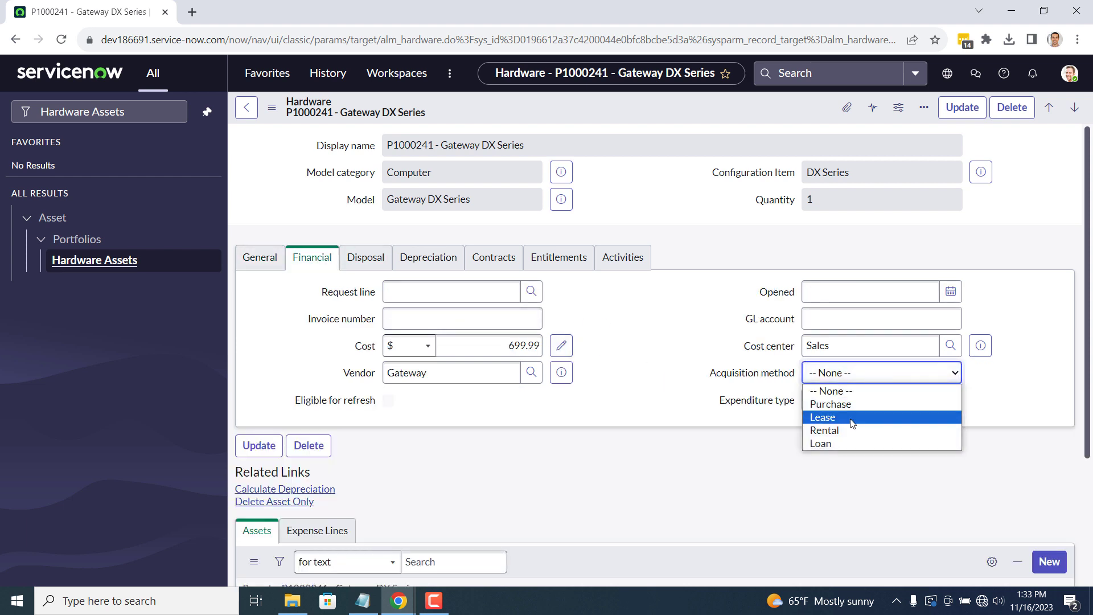
{"action": "left_click", "coordinate": [851, 422]}
{"action": "right_click", "coordinate": [741, 112]}
{"action": "left_click", "coordinate": [760, 119]}
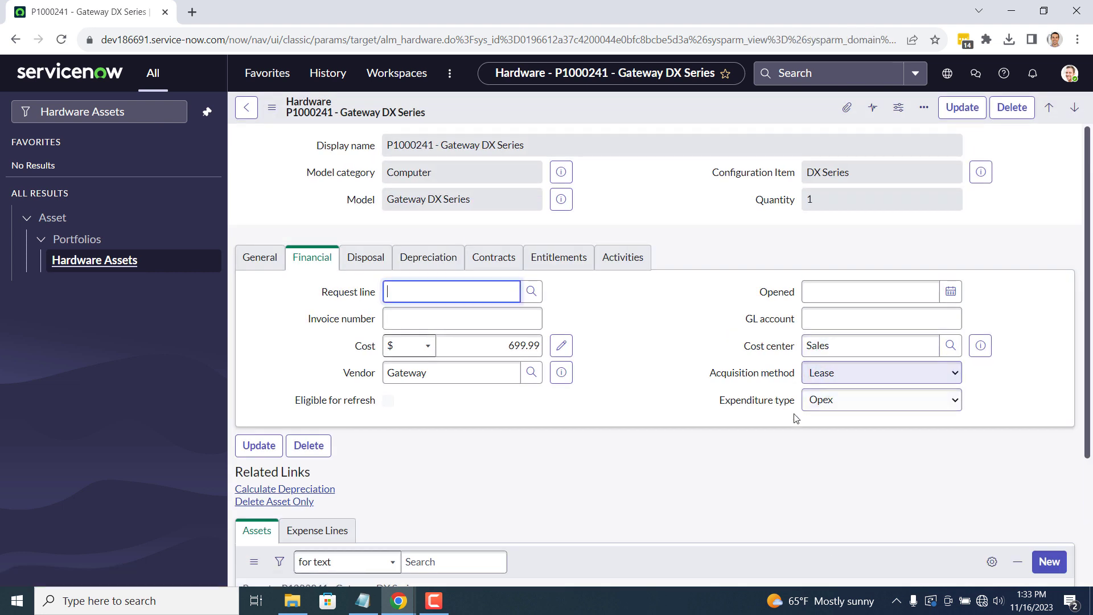
{"action": "left_click", "coordinate": [657, 383]}
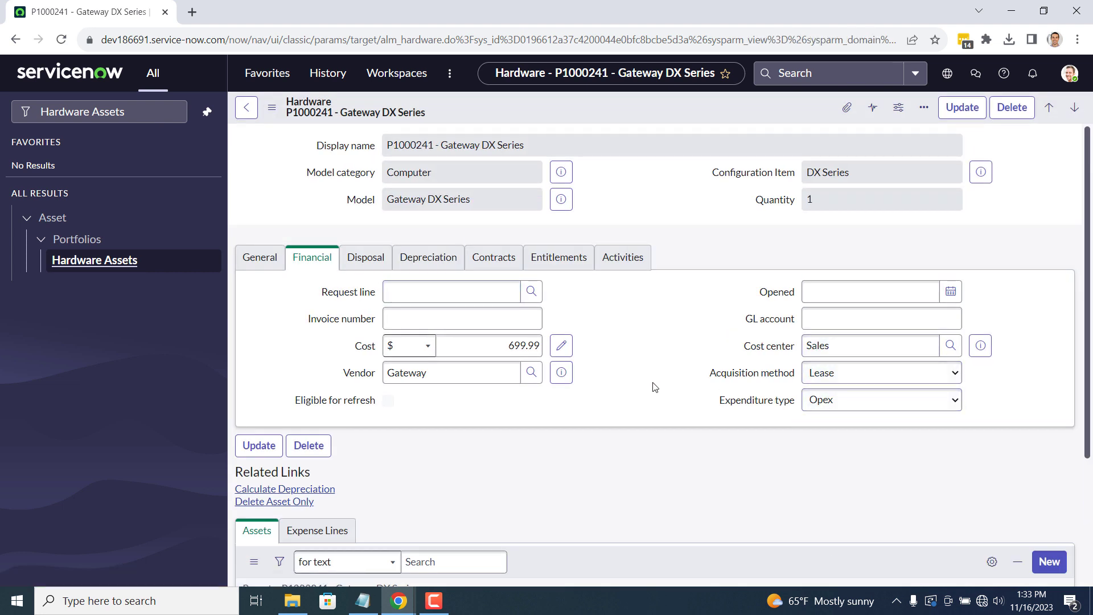